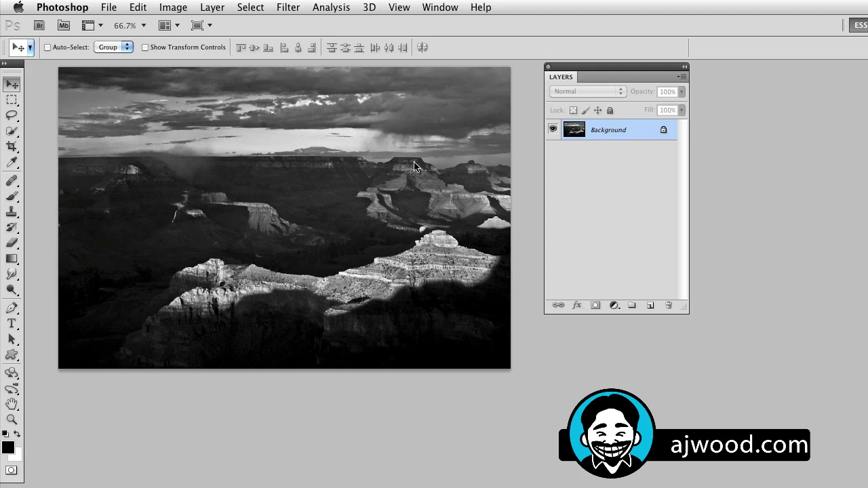
- On a new Layer 1, fill a wide marquee band across the lower photo with white, then deselect
{"action": "left_click", "coordinate": [649, 305]}
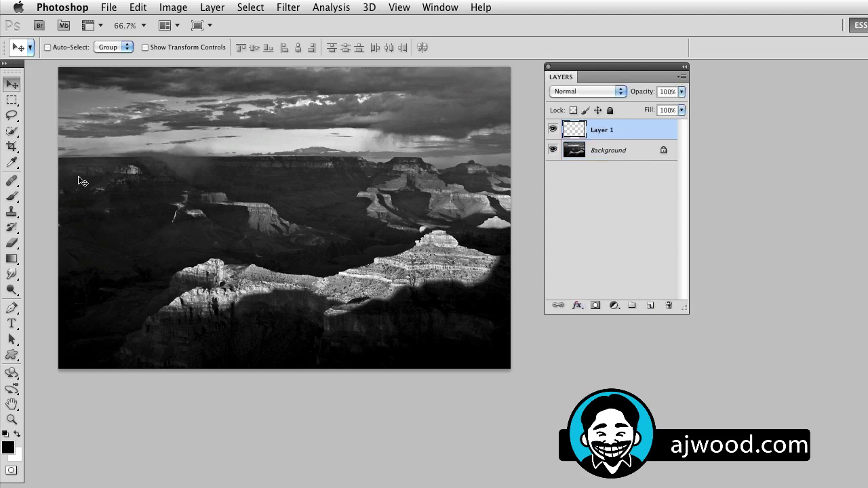
{"action": "left_click", "coordinate": [12, 102]}
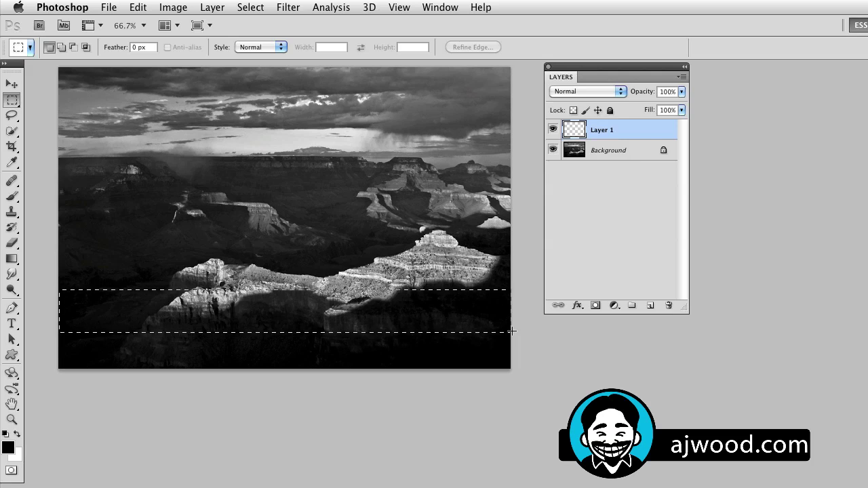
{"action": "left_click_drag", "start_coordinate": [58, 290], "coordinate": [512, 335]}
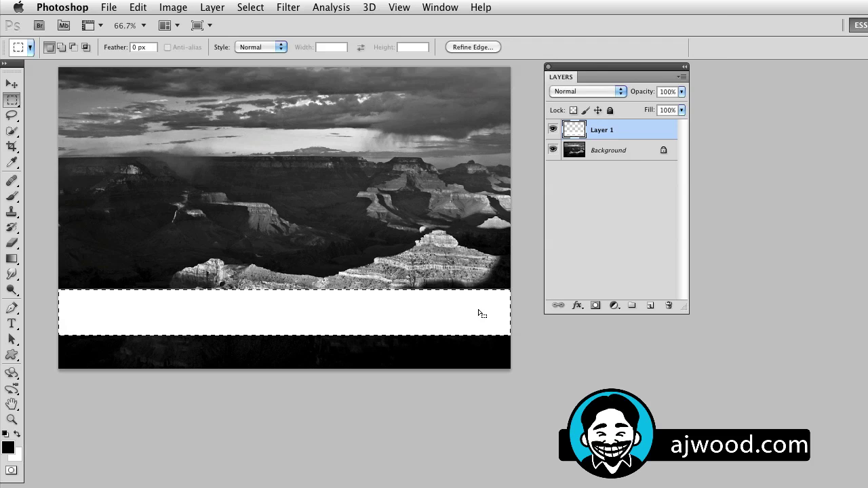
{"action": "left_click", "coordinate": [479, 313]}
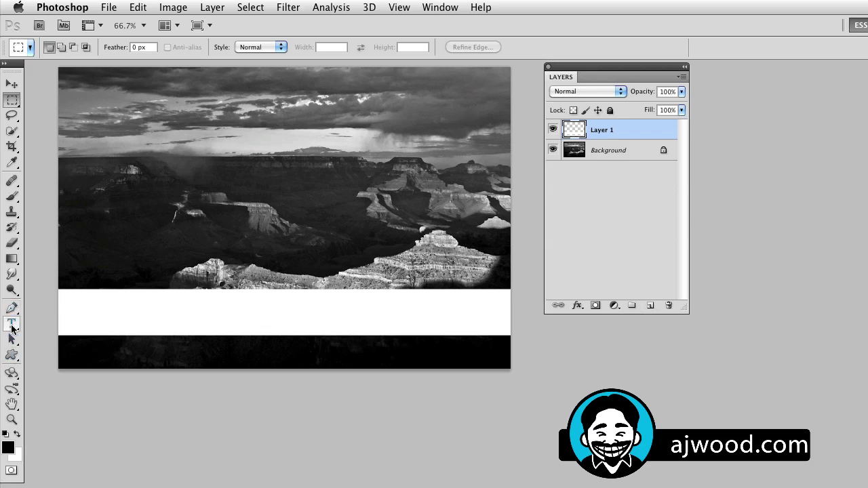
- Type 'A.J. Wood Photography' on the white band and move it toward the band's right end
{"action": "left_click", "coordinate": [11, 323]}
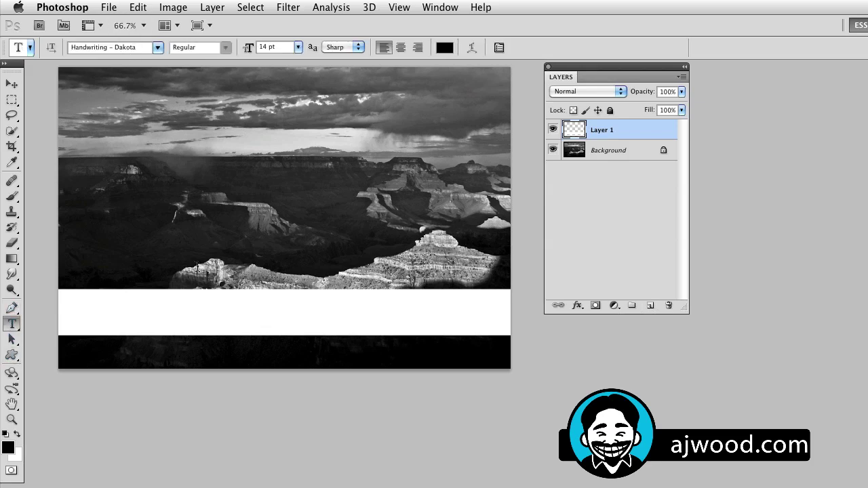
{"action": "left_click", "coordinate": [204, 318]}
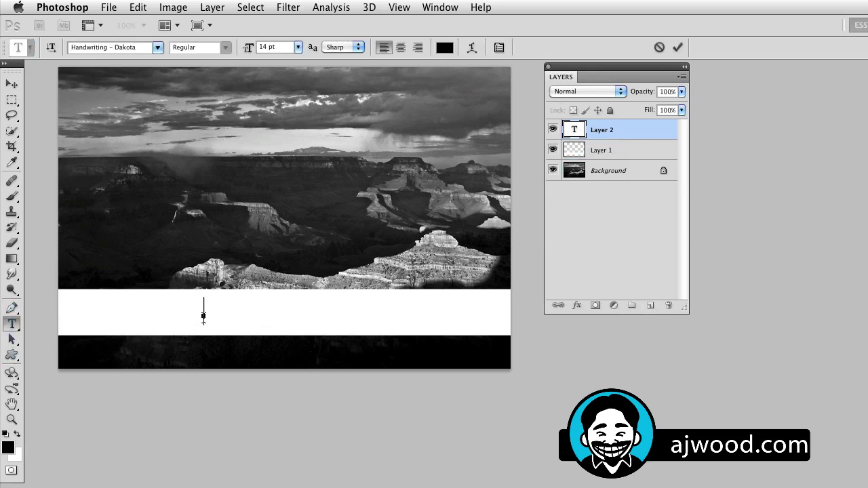
{"action": "type", "text": "A.J. Wood "}
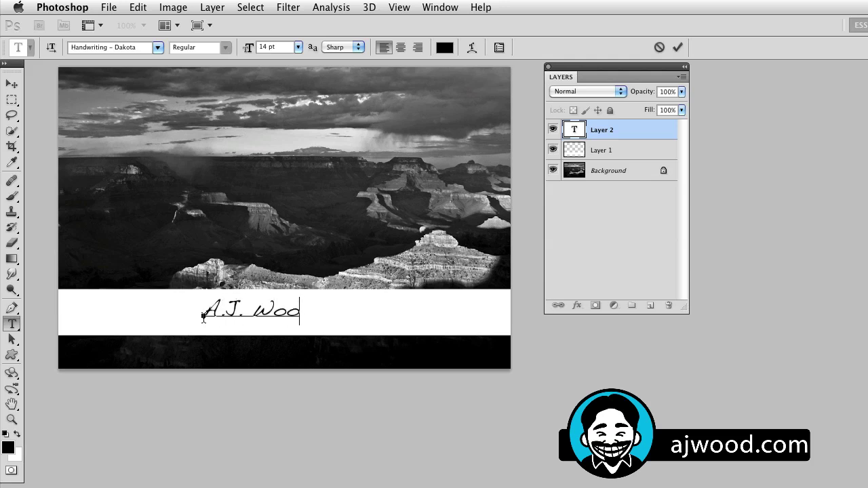
{"action": "type", "text": "Photography"}
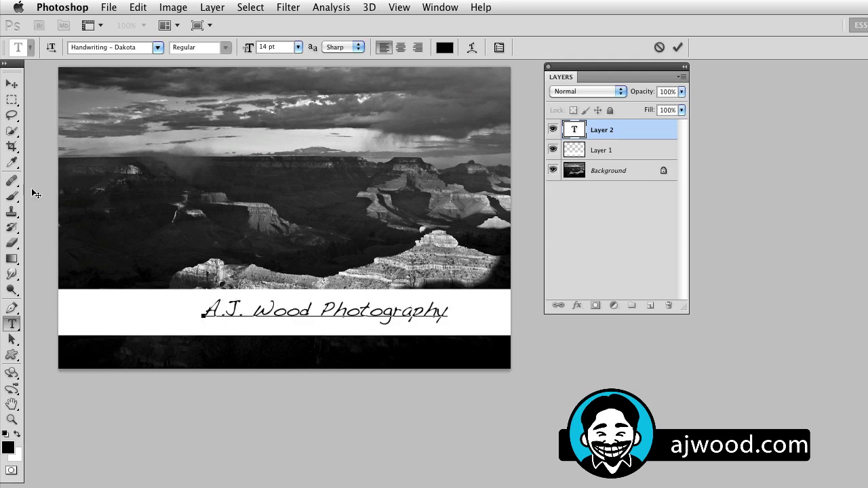
{"action": "left_click", "coordinate": [12, 84]}
{"action": "left_click_drag", "start_coordinate": [264, 320], "coordinate": [320, 317]}
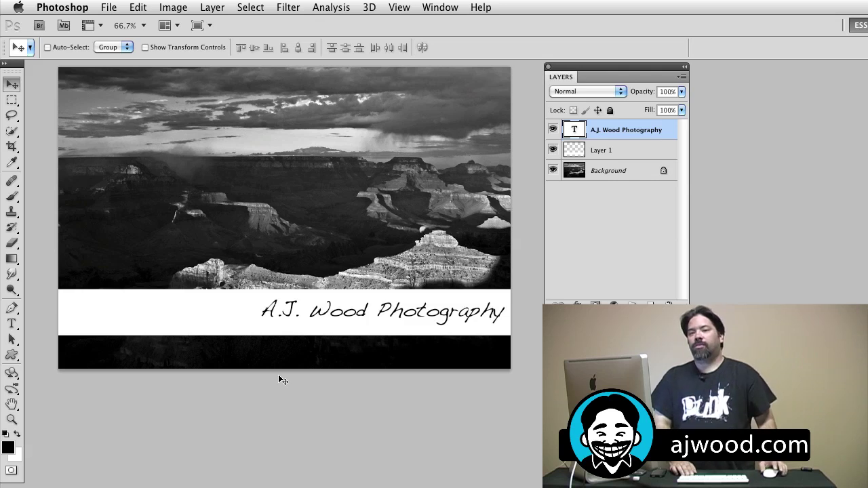
- Nudge the text lower, fade Layer 1 with a left-to-right gradient mask, and delete the Background
{"action": "left_click_drag", "start_coordinate": [358, 309], "coordinate": [358, 310]}
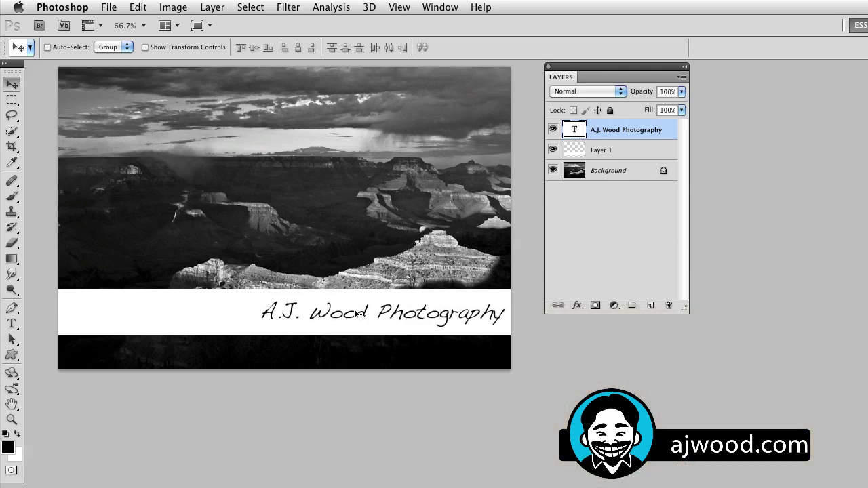
{"action": "left_click", "coordinate": [612, 151]}
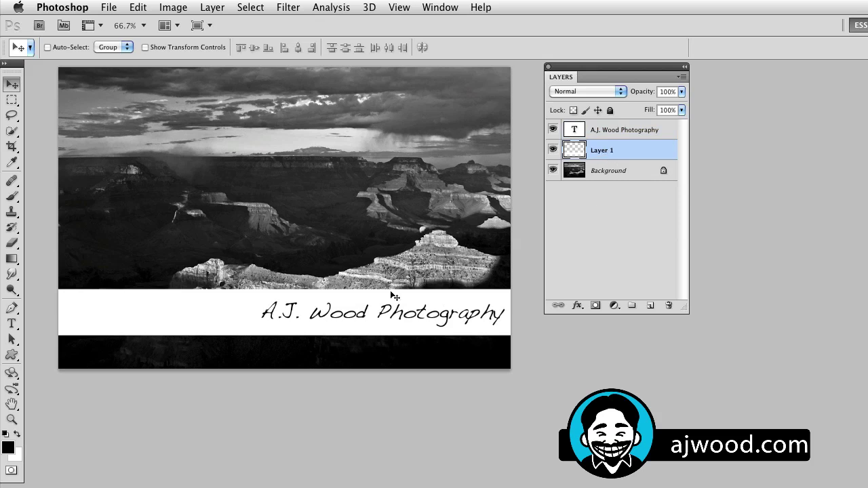
{"action": "left_click", "coordinate": [595, 305]}
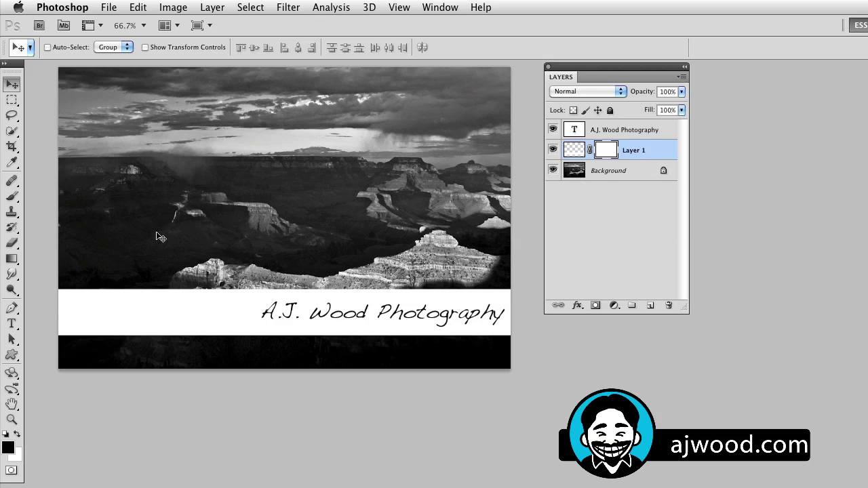
{"action": "left_click", "coordinate": [11, 261]}
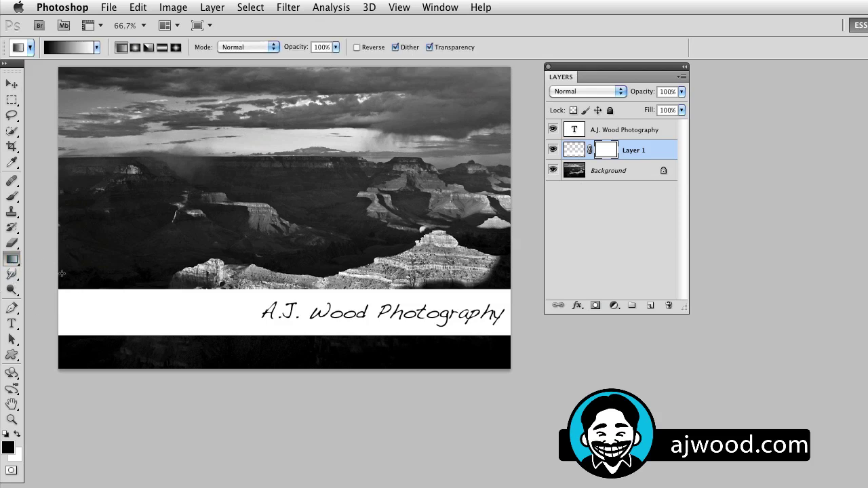
{"action": "left_click_drag", "start_coordinate": [55, 314], "coordinate": [516, 320]}
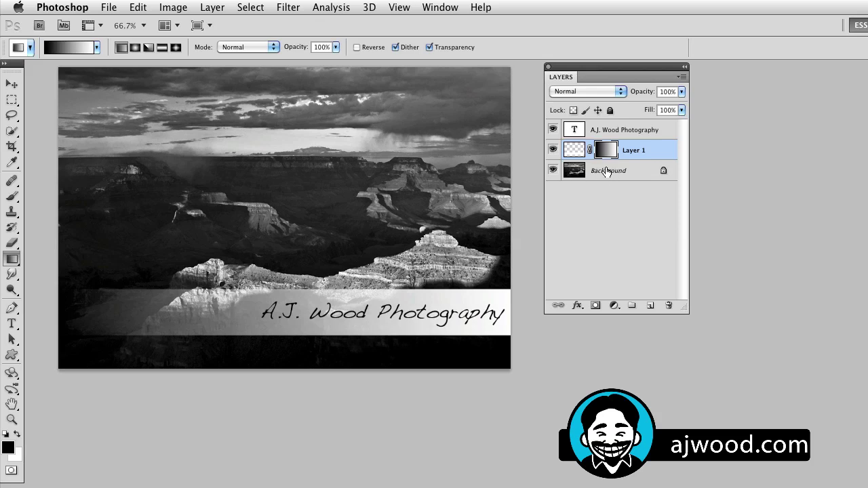
{"action": "left_click_drag", "start_coordinate": [605, 171], "coordinate": [667, 305]}
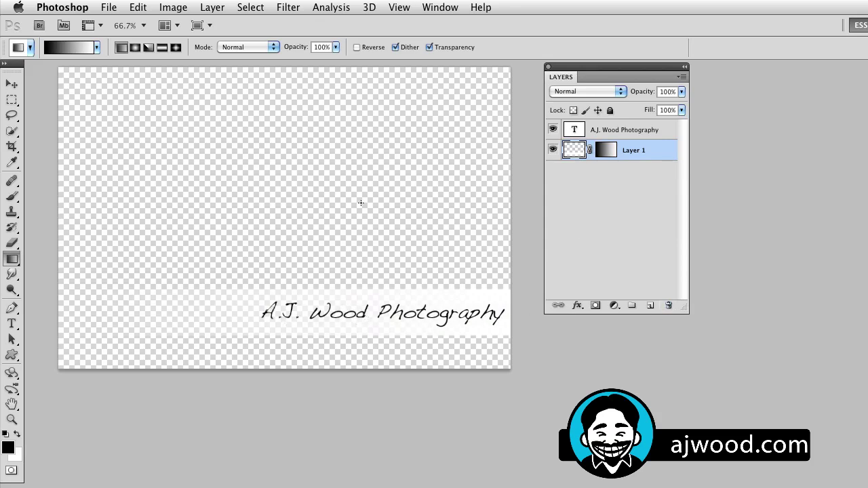
- Crop the canvas with top and bottom edges tight to the white band
{"action": "left_click", "coordinate": [11, 146]}
{"action": "left_click_drag", "start_coordinate": [53, 93], "coordinate": [512, 370]}
{"action": "left_click_drag", "start_coordinate": [285, 95], "coordinate": [288, 290]}
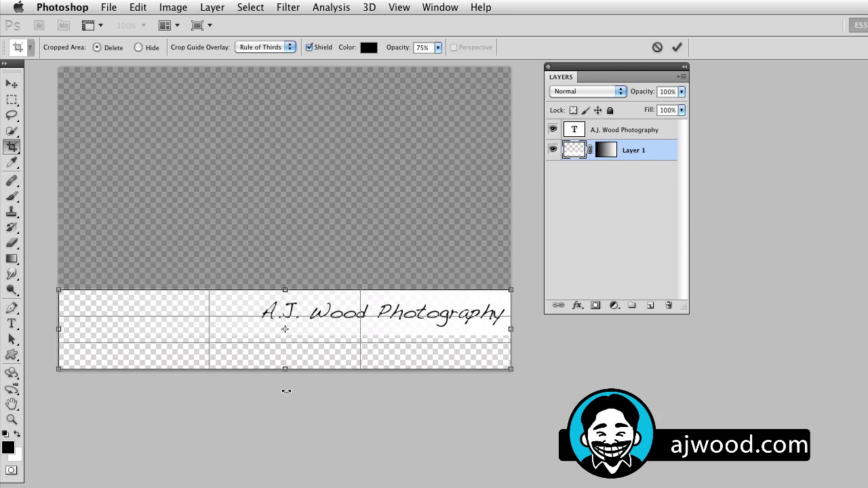
{"action": "left_click_drag", "start_coordinate": [285, 368], "coordinate": [284, 335]}
{"action": "key", "text": "Return"}
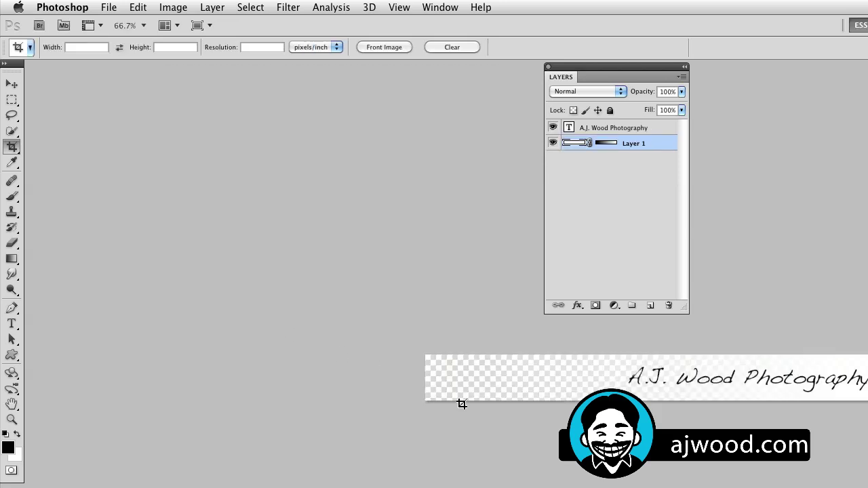
- Toggle the band's layer mask off and back on to check the fade
{"action": "left_click_drag", "start_coordinate": [489, 389], "coordinate": [124, 174]}
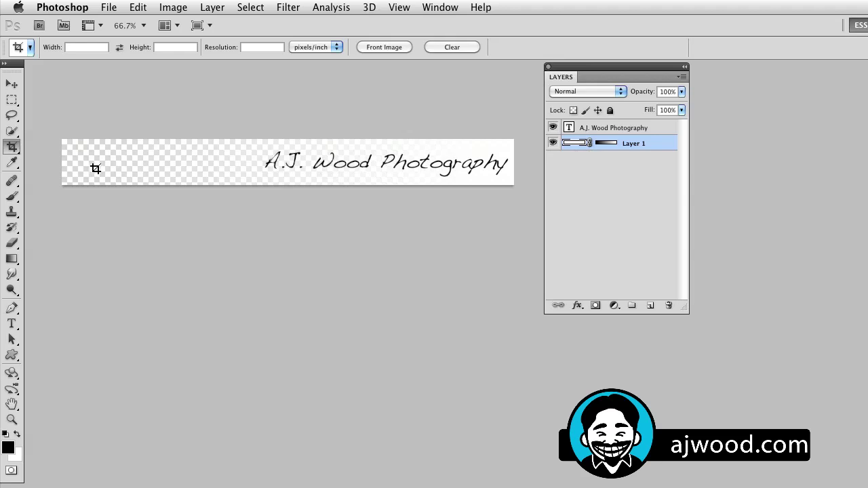
{"action": "left_click", "coordinate": [607, 146], "text": "shift"}
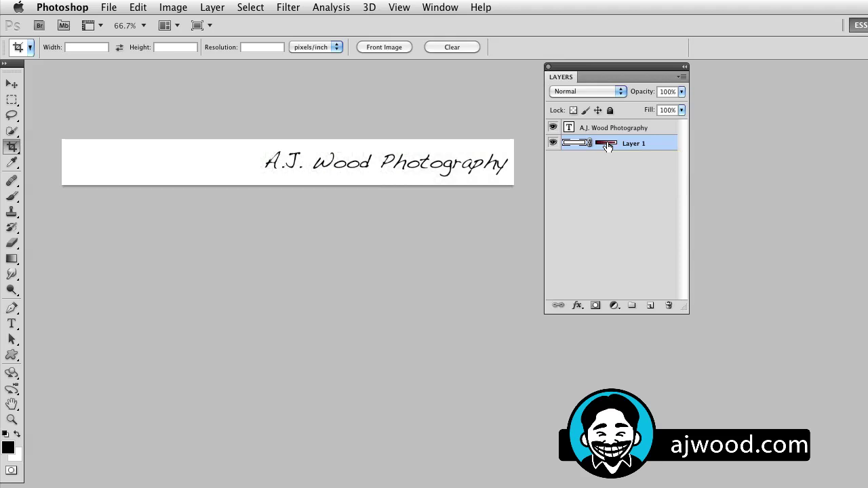
{"action": "left_click", "coordinate": [607, 146], "text": "shift"}
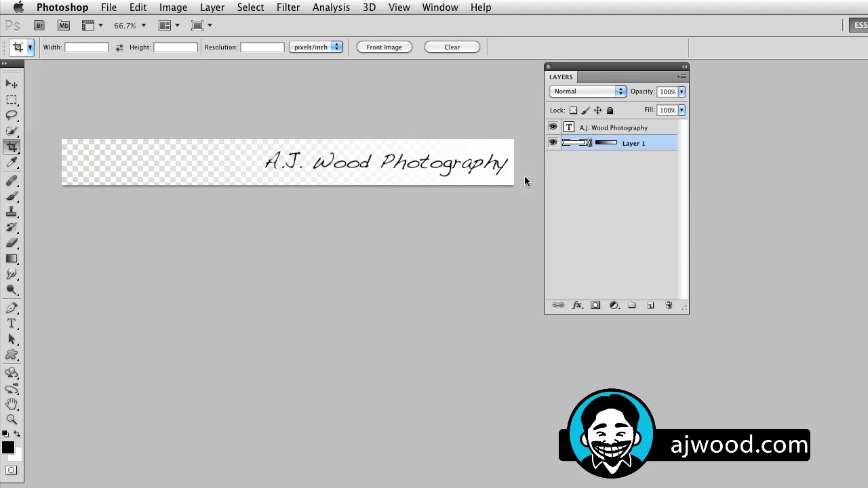
{"action": "left_click", "coordinate": [109, 8]}
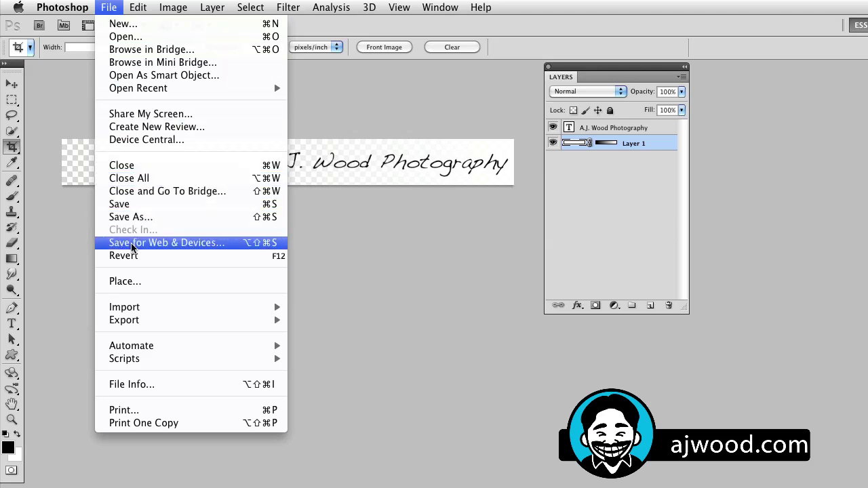
- Save the banner to the Desktop as PNG 'watermark1.png' with default PNG options
{"action": "left_click", "coordinate": [122, 207]}
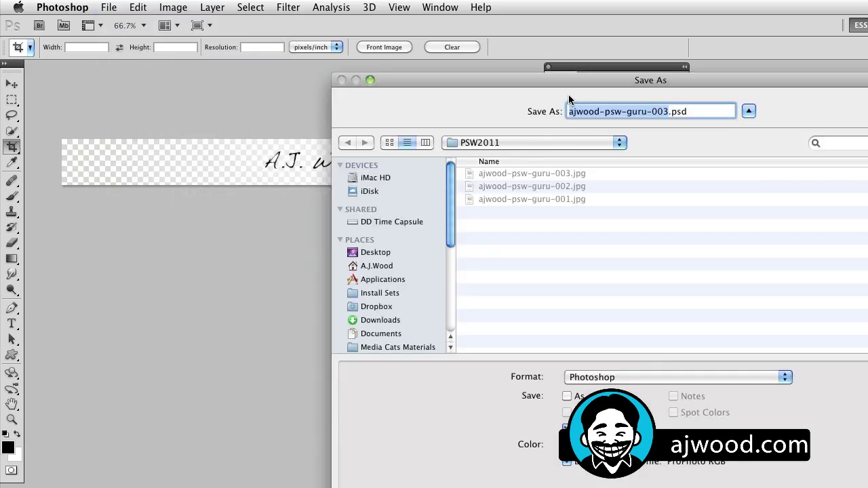
{"action": "left_click_drag", "start_coordinate": [565, 79], "coordinate": [261, 34]}
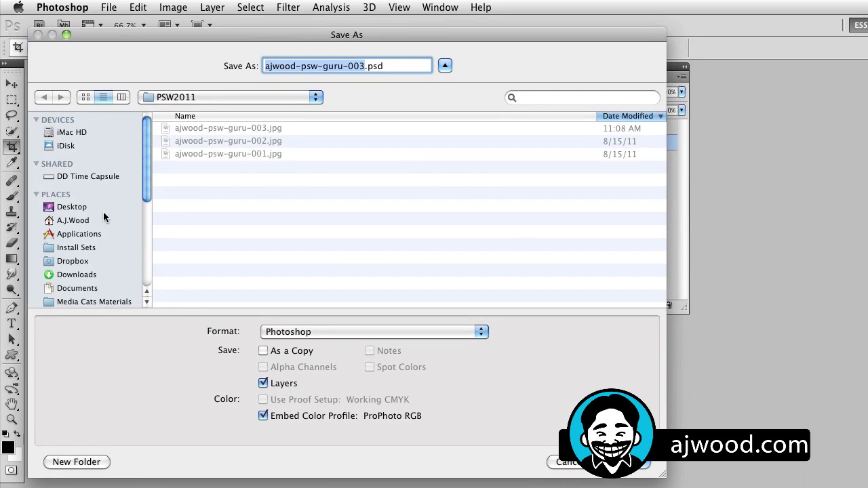
{"action": "left_click", "coordinate": [48, 210]}
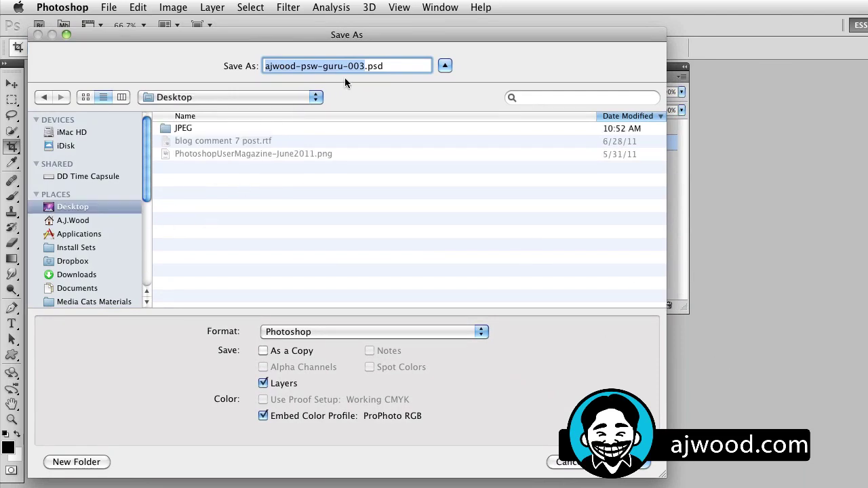
{"action": "left_click", "coordinate": [366, 332]}
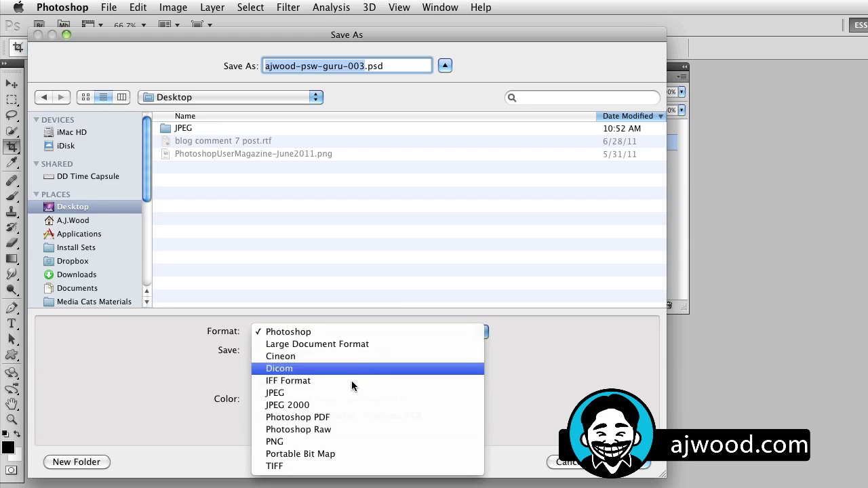
{"action": "left_click", "coordinate": [317, 442]}
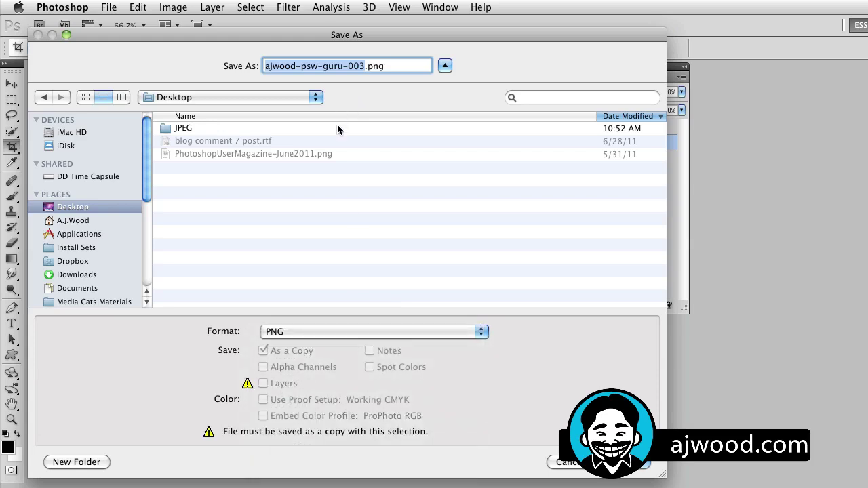
{"action": "type", "text": "watermark"}
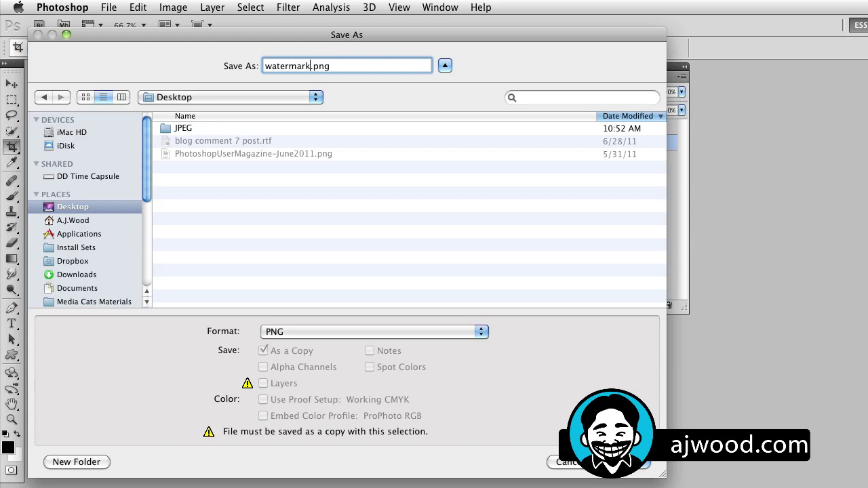
{"action": "type", "text": "1"}
{"action": "key", "text": "Return"}
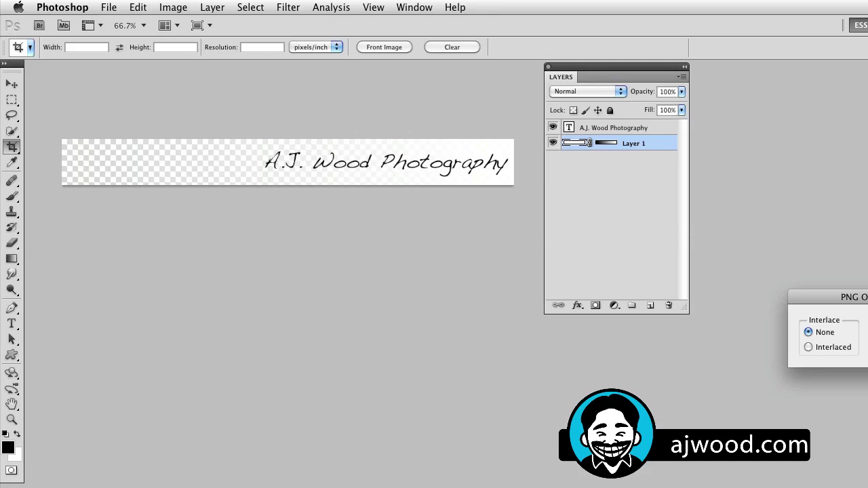
{"action": "left_click_drag", "start_coordinate": [865, 301], "coordinate": [262, 213]}
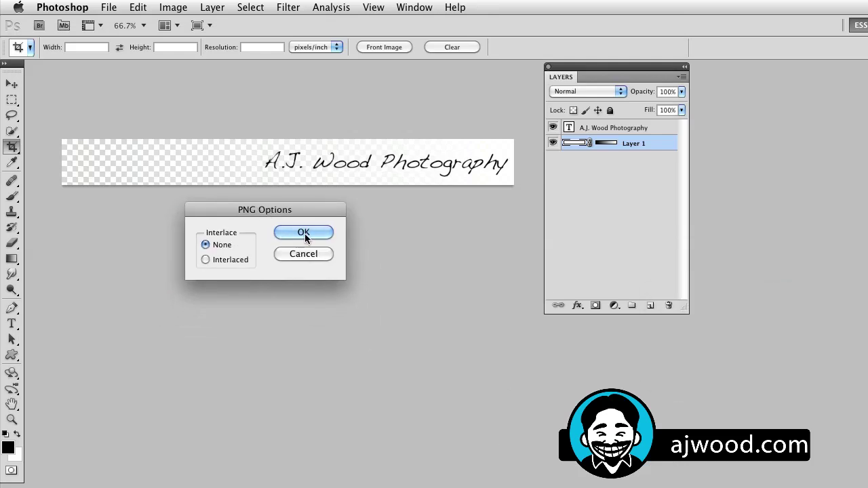
{"action": "left_click", "coordinate": [304, 232]}
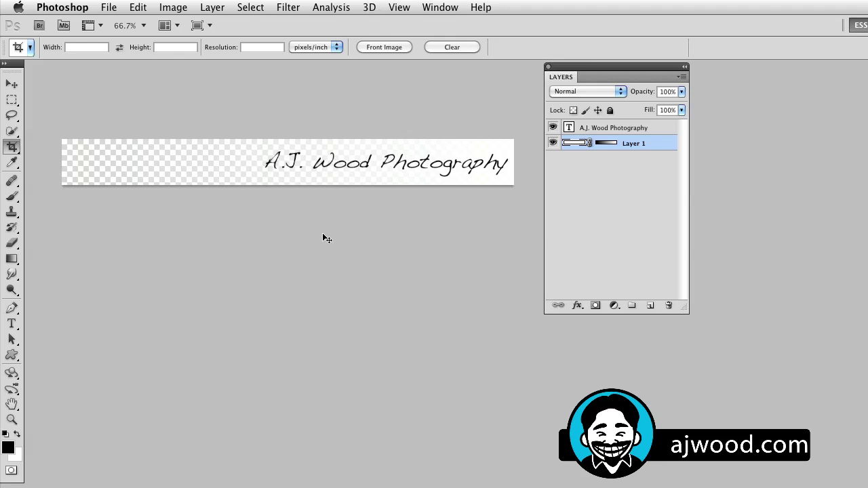
- In the logo document, scale the round logo down proportionally with Free Transform
{"action": "key", "text": "ctrl+Tab"}
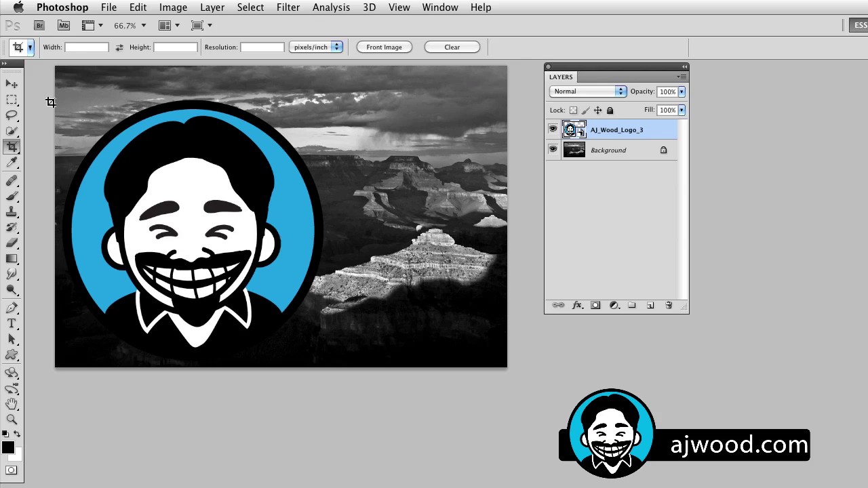
{"action": "key", "text": "ctrl+t"}
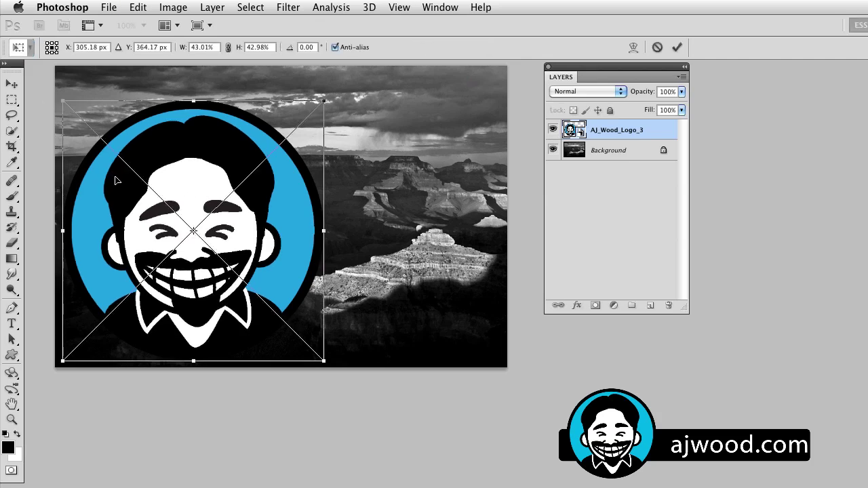
{"action": "left_click_drag", "start_coordinate": [64, 103], "coordinate": [240, 278]}
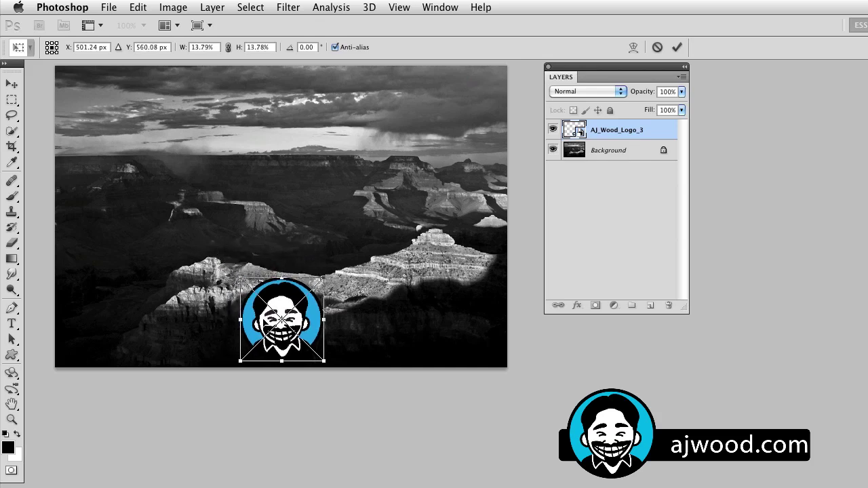
{"action": "key", "text": "Return"}
{"action": "key", "text": "c"}
- Move the logo to the lower-right corner and delete the Grand Canyon Background layer
{"action": "key", "text": "v"}
{"action": "left_click_drag", "start_coordinate": [253, 314], "coordinate": [428, 310]}
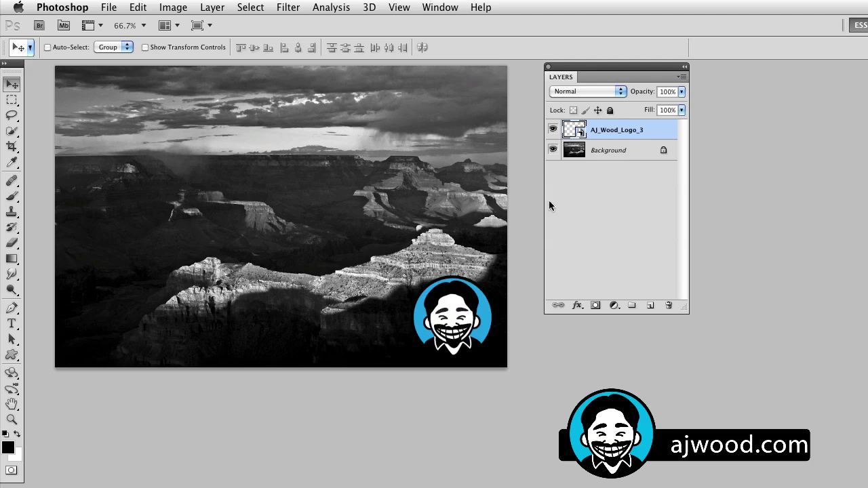
{"action": "left_click_drag", "start_coordinate": [607, 151], "coordinate": [667, 305]}
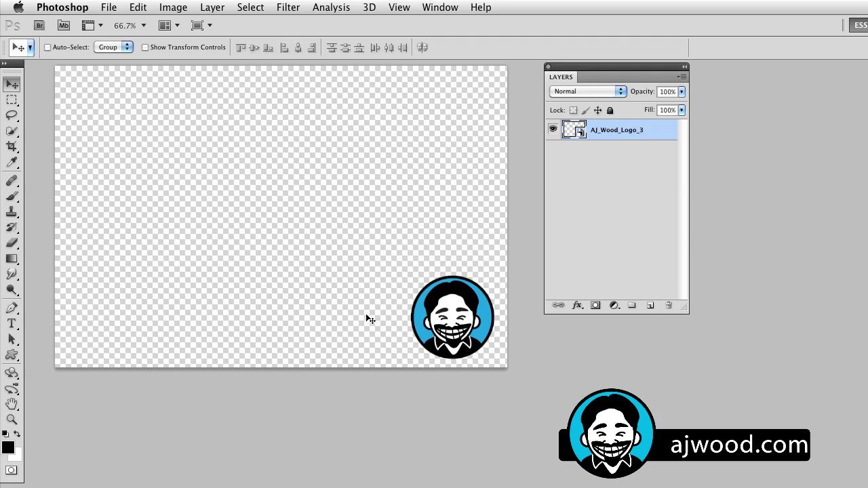
- Draw a crop box around the round logo, tighten its corners, and apply it
{"action": "key", "text": "c"}
{"action": "left_click_drag", "start_coordinate": [378, 261], "coordinate": [520, 380]}
{"action": "left_click_drag", "start_coordinate": [382, 266], "coordinate": [460, 276]}
{"action": "left_click_drag", "start_coordinate": [505, 366], "coordinate": [494, 359]}
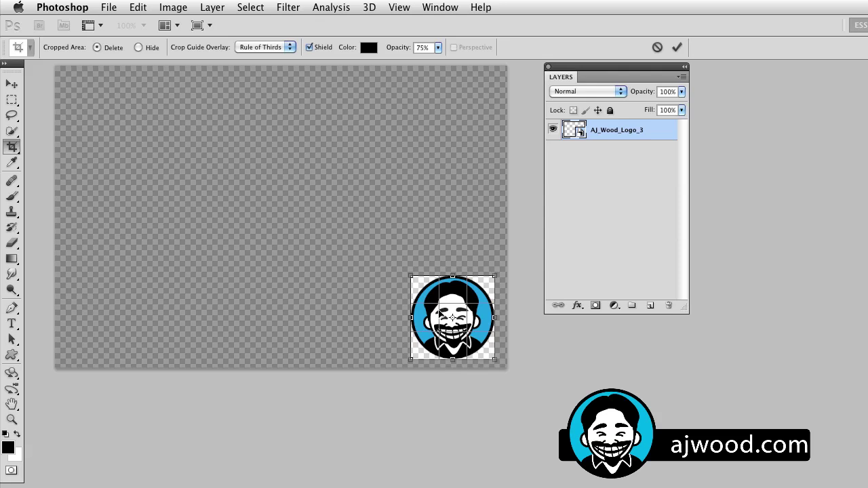
{"action": "key", "text": "Return"}
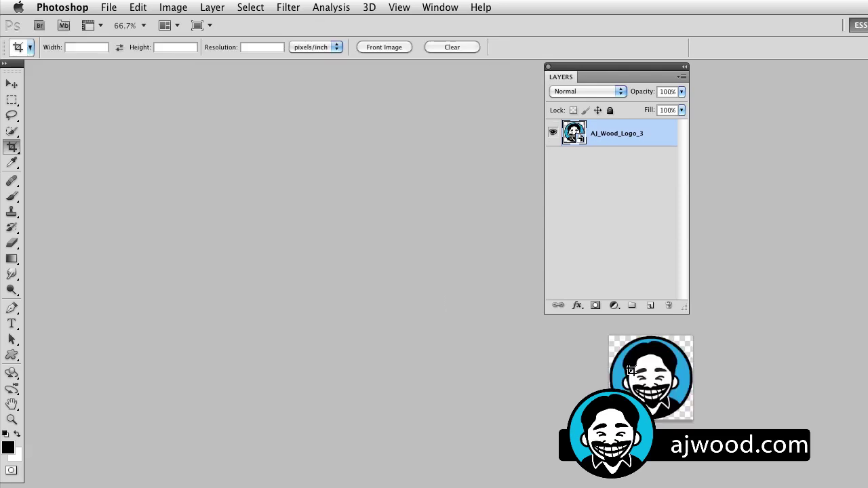
- Zoom in to inspect the cropped logo, then zoom back out to actual size
{"action": "key", "text": "super+plus"}
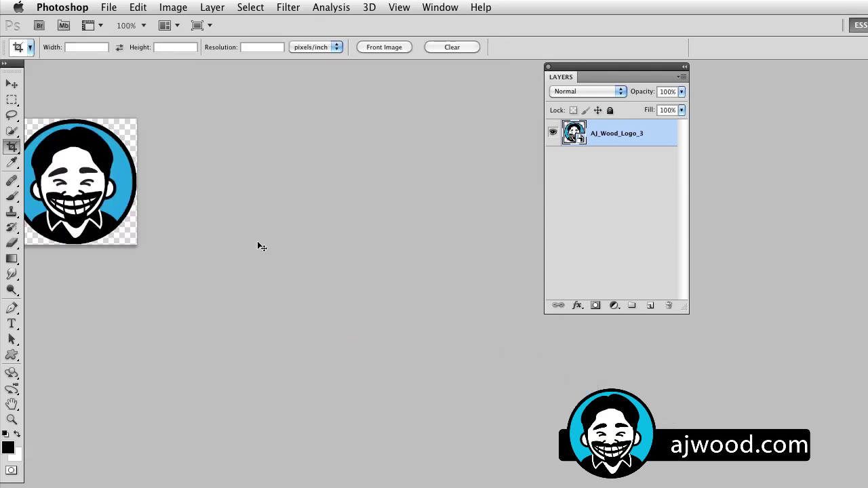
{"action": "key", "text": "super+plus"}
{"action": "left_click_drag", "start_coordinate": [60, 104], "coordinate": [394, 330]}
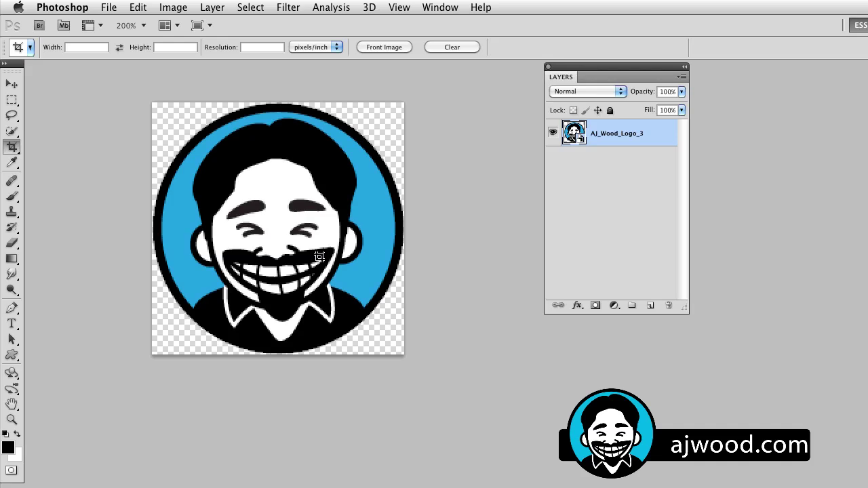
{"action": "left_click_drag", "start_coordinate": [277, 220], "coordinate": [287, 229]}
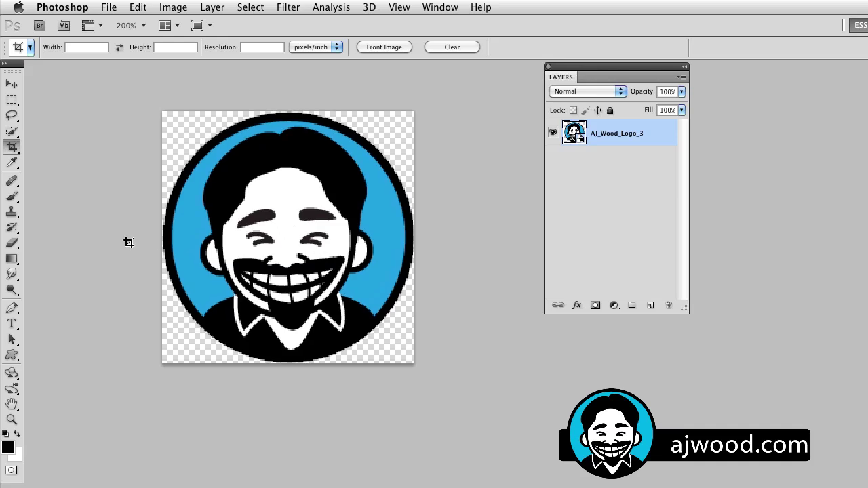
{"action": "key", "text": "super+minus"}
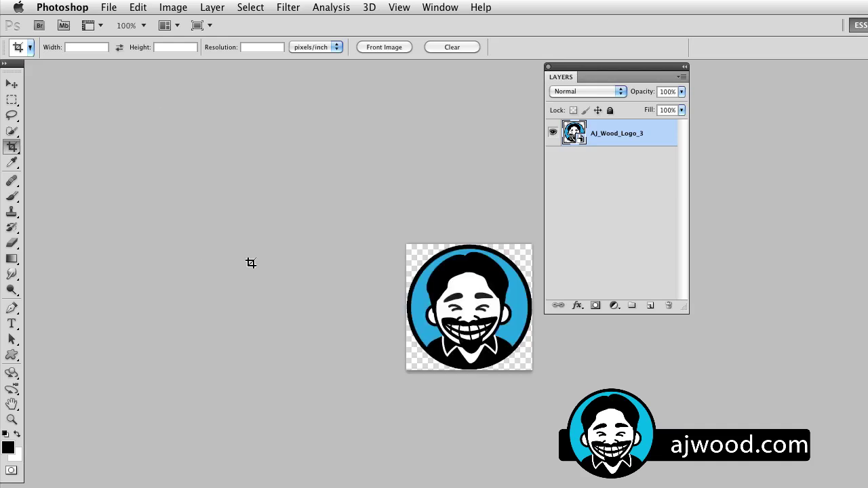
{"action": "left_click_drag", "start_coordinate": [457, 299], "coordinate": [270, 227]}
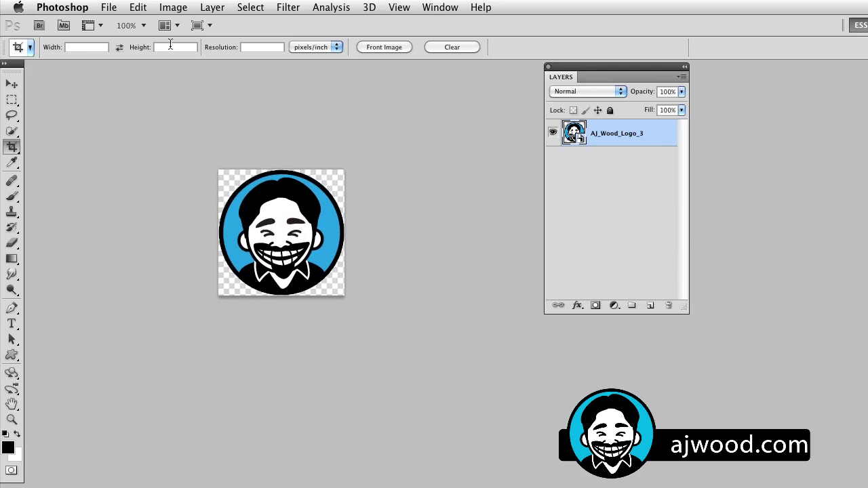
{"action": "left_click", "coordinate": [109, 8]}
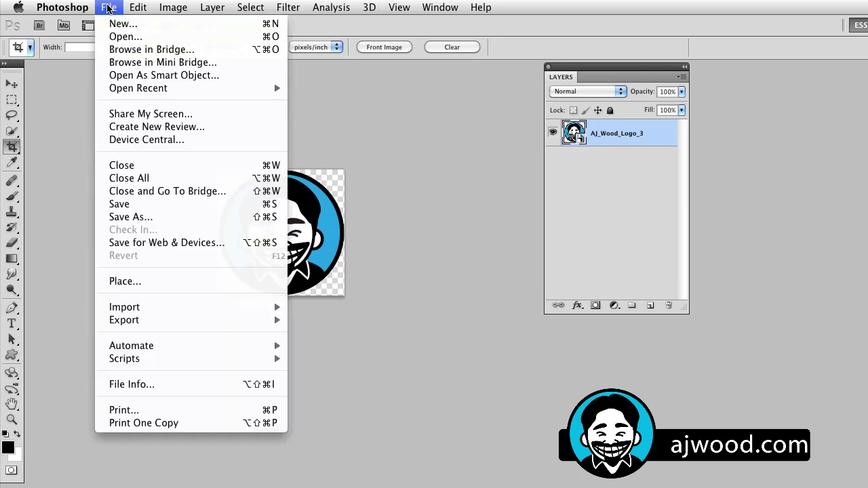
- Save the logo to the Desktop as PNG 'watermark2.png' with default PNG options
{"action": "left_click", "coordinate": [119, 204]}
{"action": "left_click", "coordinate": [195, 128]}
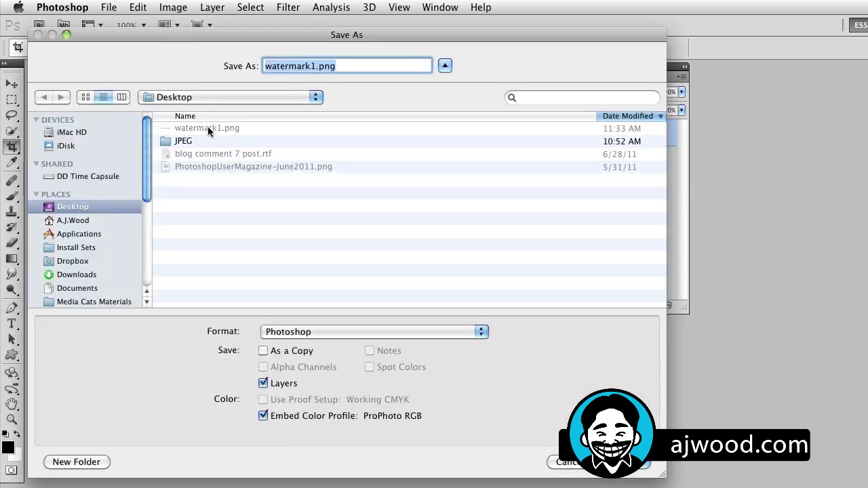
{"action": "left_click", "coordinate": [315, 69]}
{"action": "key", "text": "BackSpace"}
{"action": "type", "text": "2"}
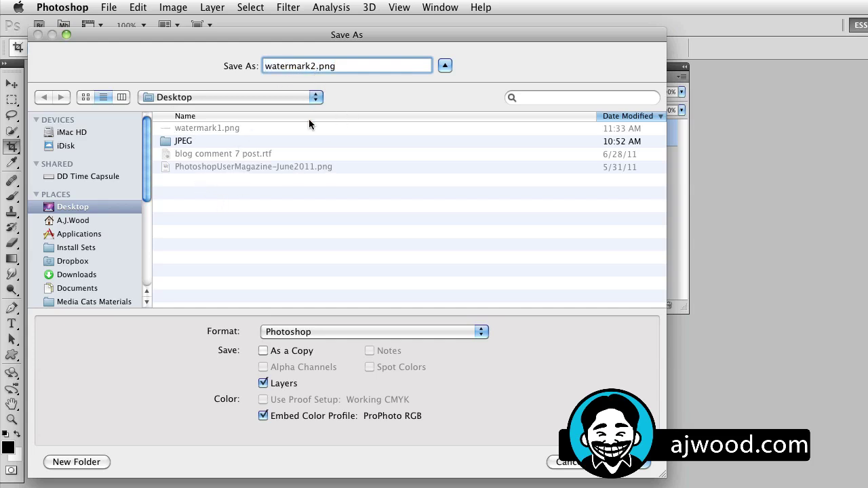
{"action": "left_click", "coordinate": [308, 339]}
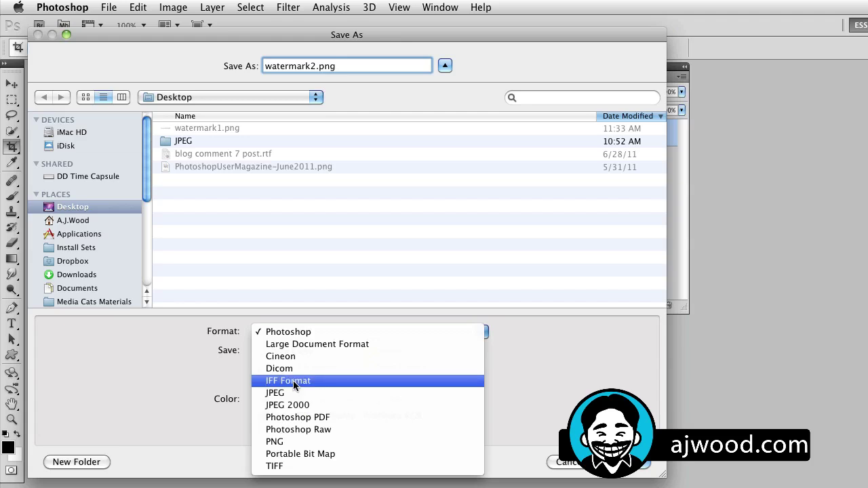
{"action": "left_click", "coordinate": [295, 443]}
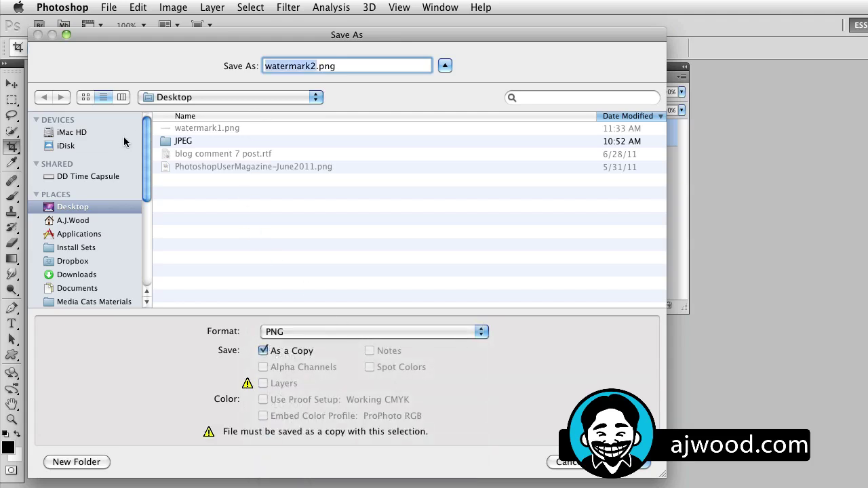
{"action": "key", "text": "Return"}
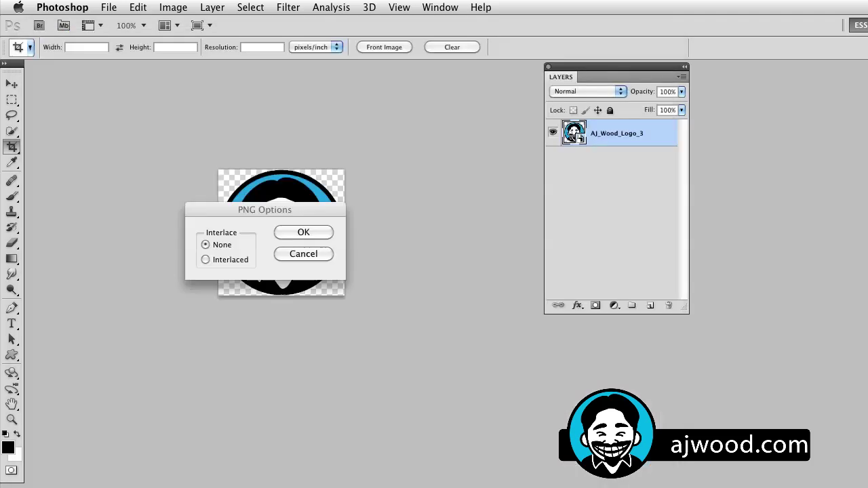
{"action": "left_click", "coordinate": [304, 233]}
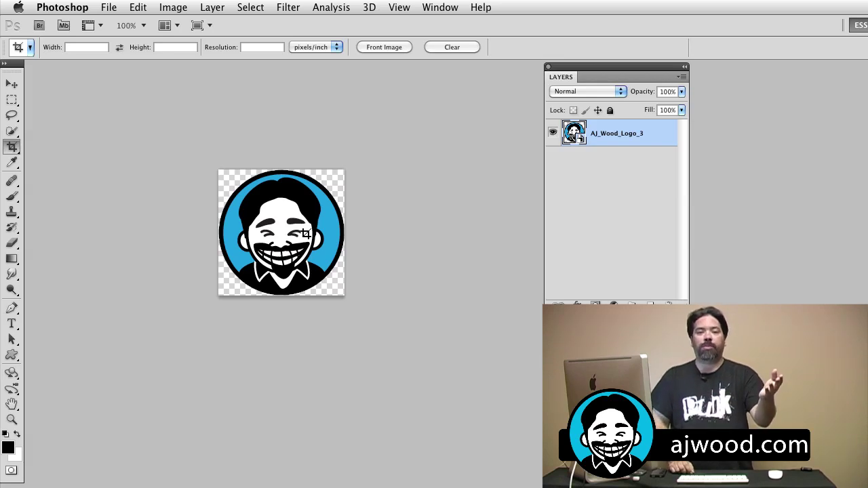
- Switch to Lightroom 3's Slideshow module and choose Edit Watermarks from the Watermarking menu
{"action": "key", "text": "Tab"}
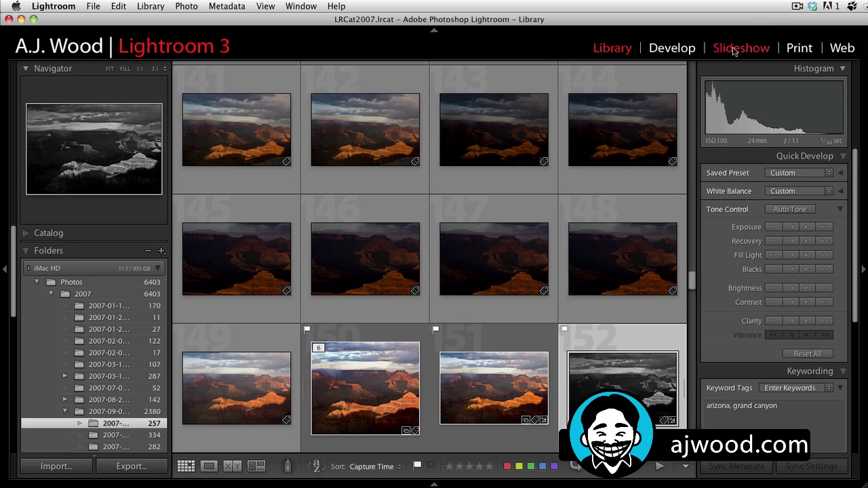
{"action": "left_click", "coordinate": [735, 51]}
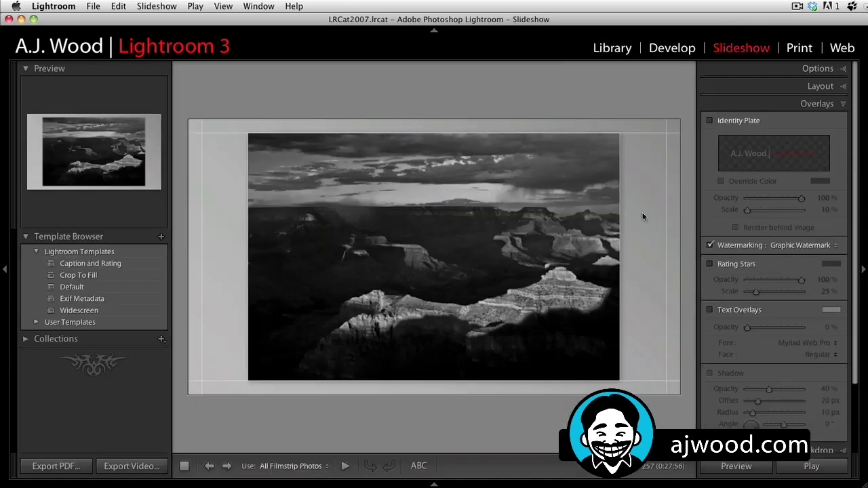
{"action": "left_click", "coordinate": [833, 246]}
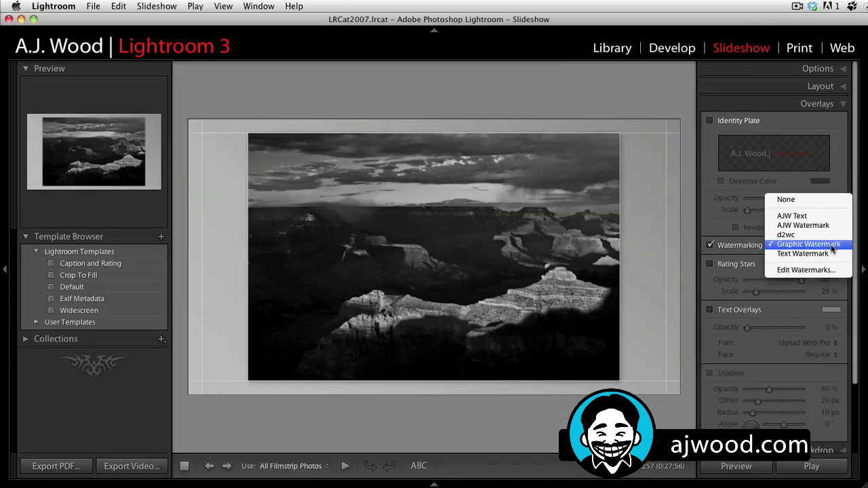
{"action": "left_click", "coordinate": [809, 271]}
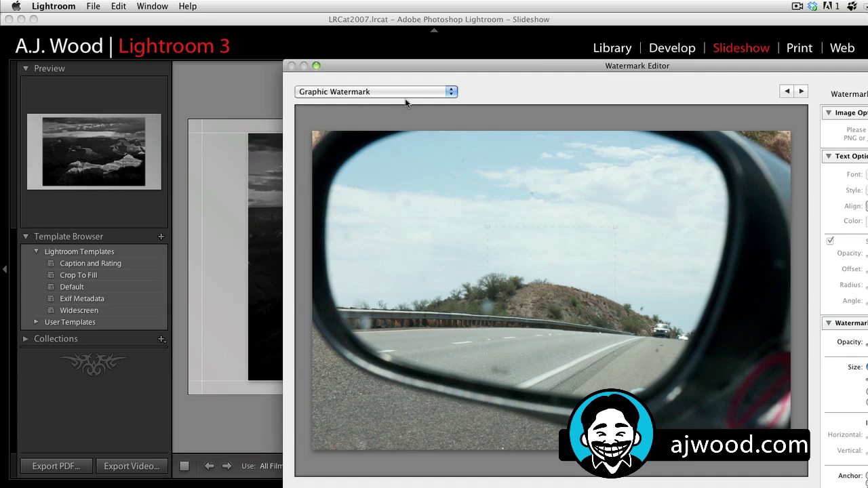
- Delete the old Graphic Watermark preset
{"action": "left_click", "coordinate": [450, 92]}
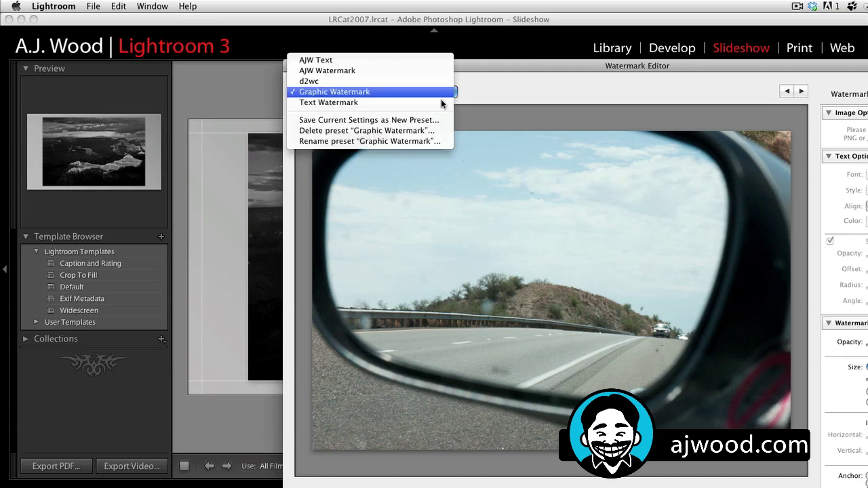
{"action": "left_click", "coordinate": [407, 130]}
{"action": "left_click", "coordinate": [534, 170]}
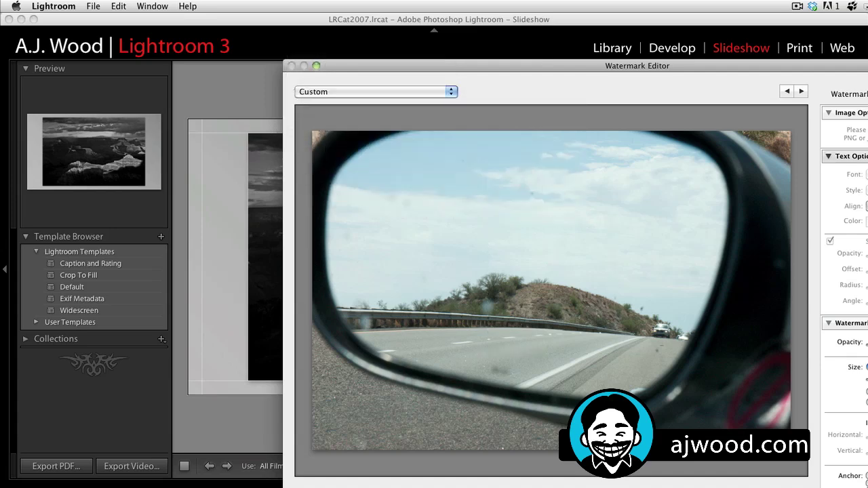
{"action": "left_click_drag", "start_coordinate": [843, 71], "coordinate": [626, 24]}
{"action": "left_click_drag", "start_coordinate": [773, 485], "coordinate": [765, 469]}
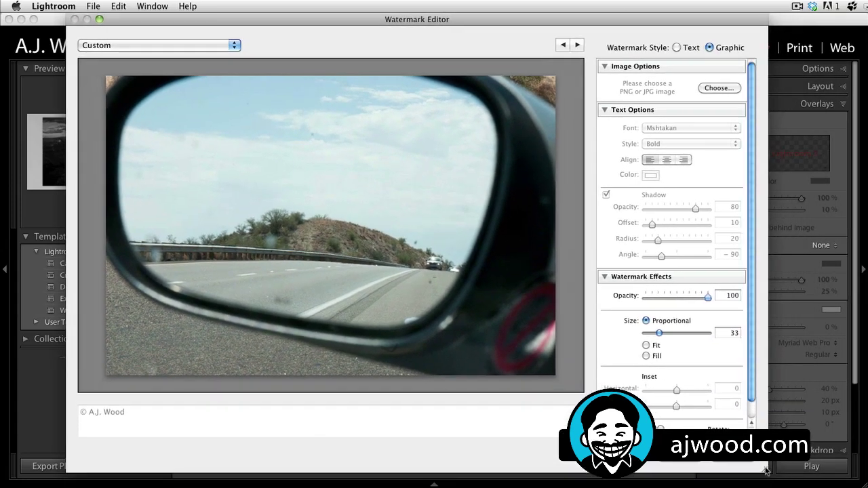
- Load watermark1.png as the watermark, anchored bottom centre at size 40
{"action": "left_click", "coordinate": [716, 88]}
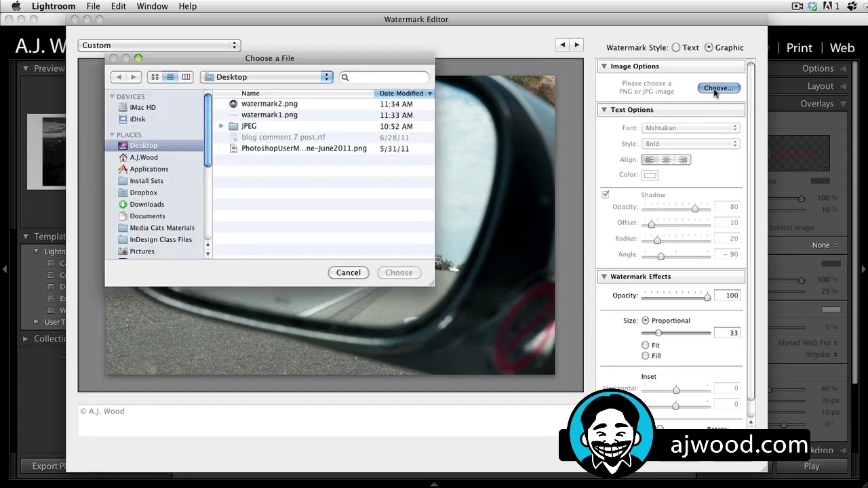
{"action": "left_click", "coordinate": [268, 115]}
{"action": "left_click", "coordinate": [397, 272]}
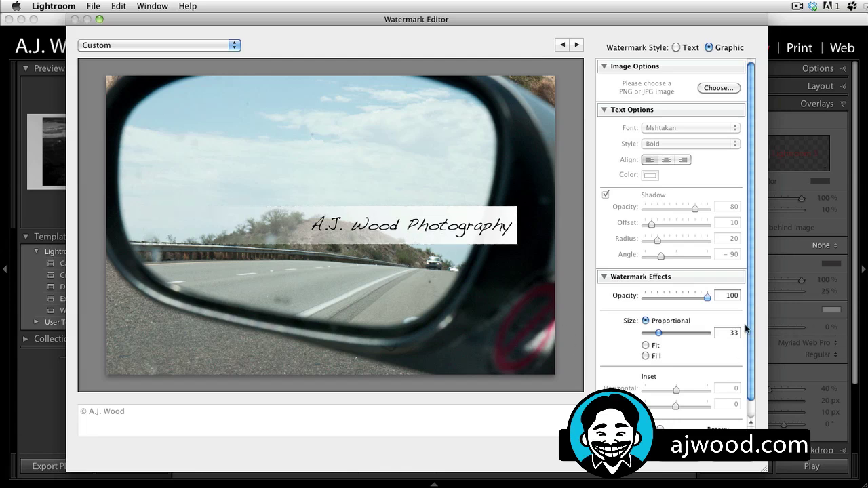
{"action": "left_click", "coordinate": [603, 109]}
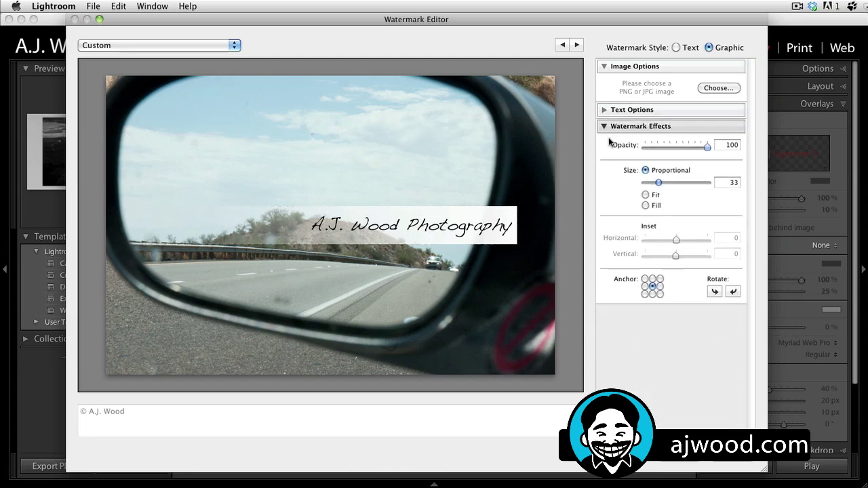
{"action": "left_click", "coordinate": [652, 293]}
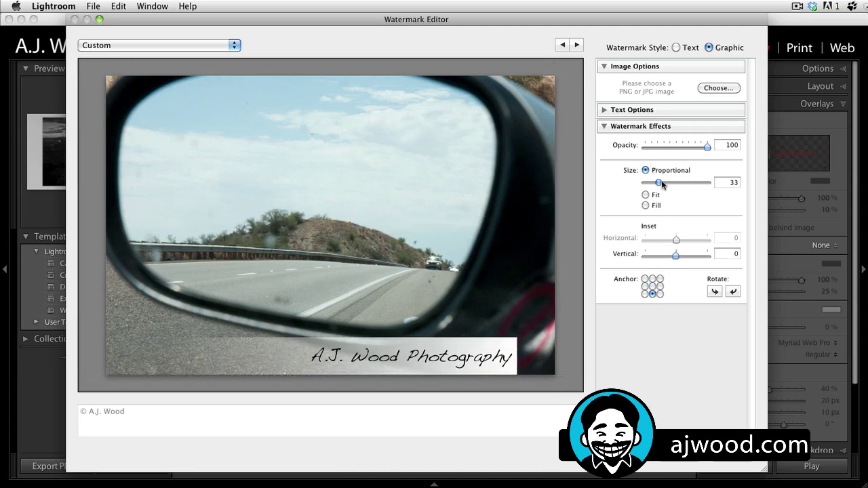
{"action": "left_click_drag", "start_coordinate": [658, 182], "coordinate": [662, 183]}
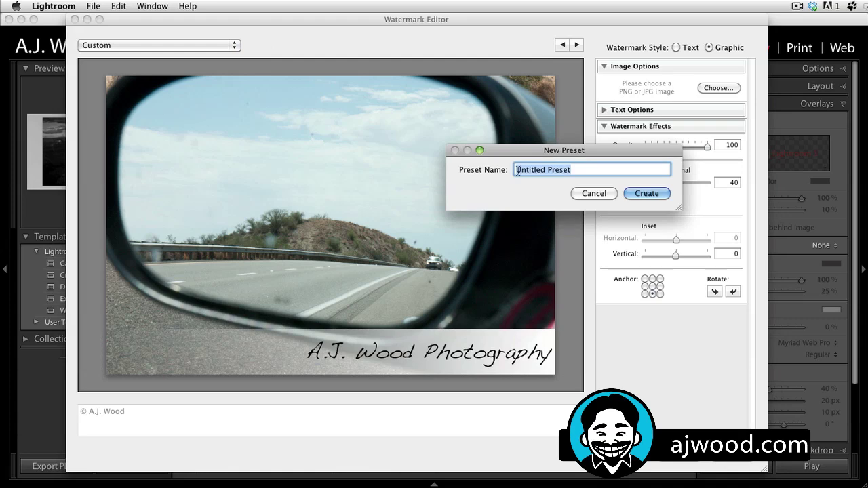
- Save these settings as a new preset named 'Graphic 1'
{"action": "left_click_drag", "start_coordinate": [534, 153], "coordinate": [298, 137]}
{"action": "type", "text": "Gr"}
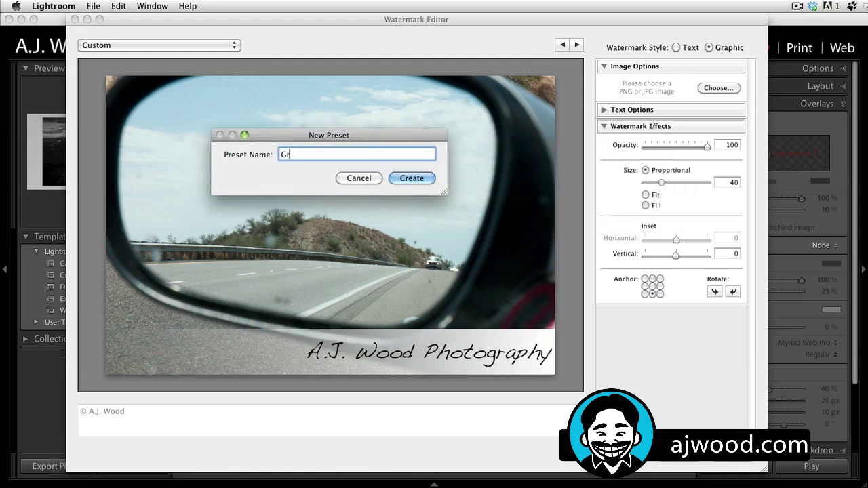
{"action": "type", "text": "aphic 1"}
{"action": "left_click", "coordinate": [405, 178]}
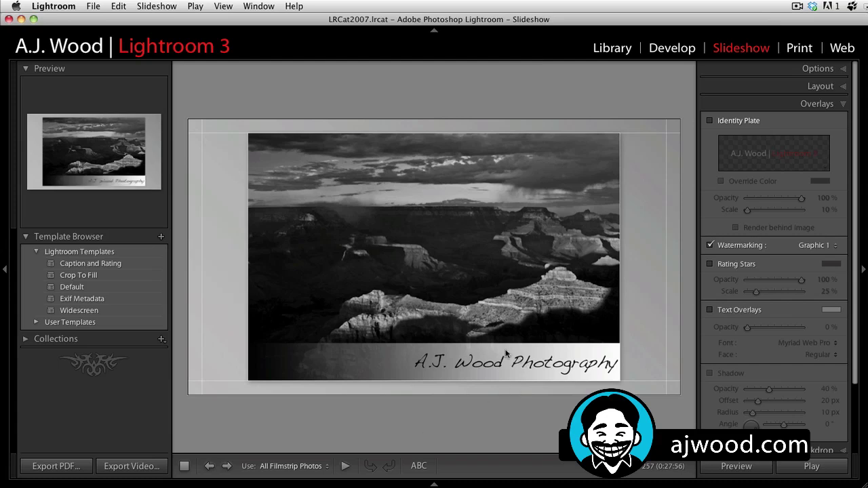
- Reopen the Watermark Editor and load watermark2.png as the graphic watermark
{"action": "left_click", "coordinate": [832, 247]}
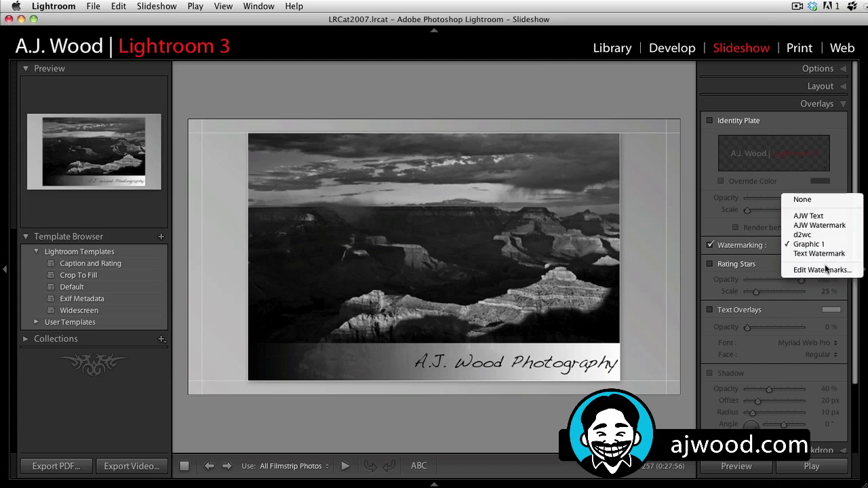
{"action": "left_click", "coordinate": [826, 270]}
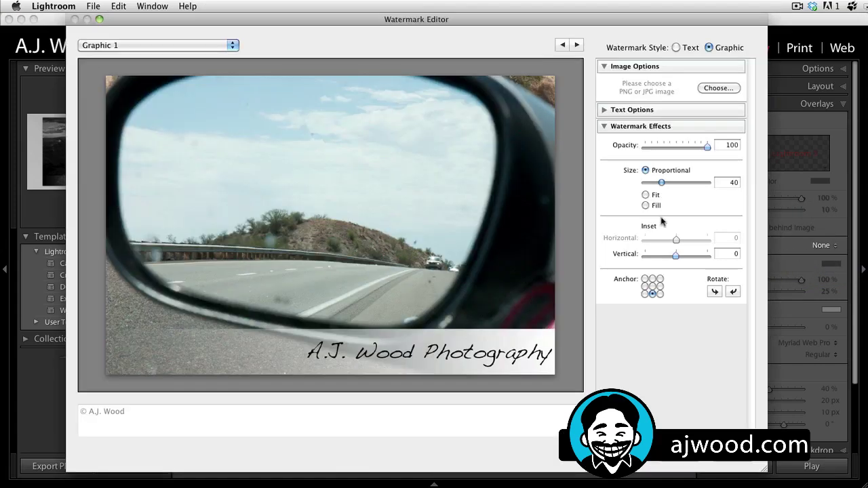
{"action": "left_click", "coordinate": [719, 90]}
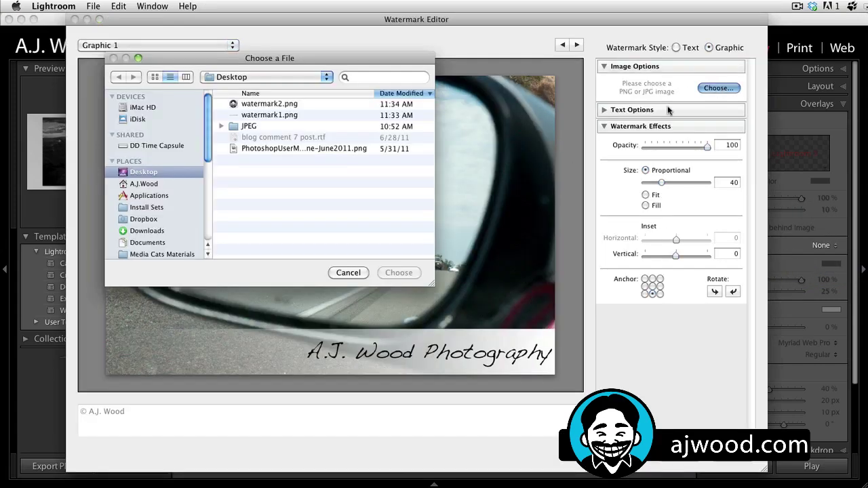
{"action": "left_click", "coordinate": [253, 104]}
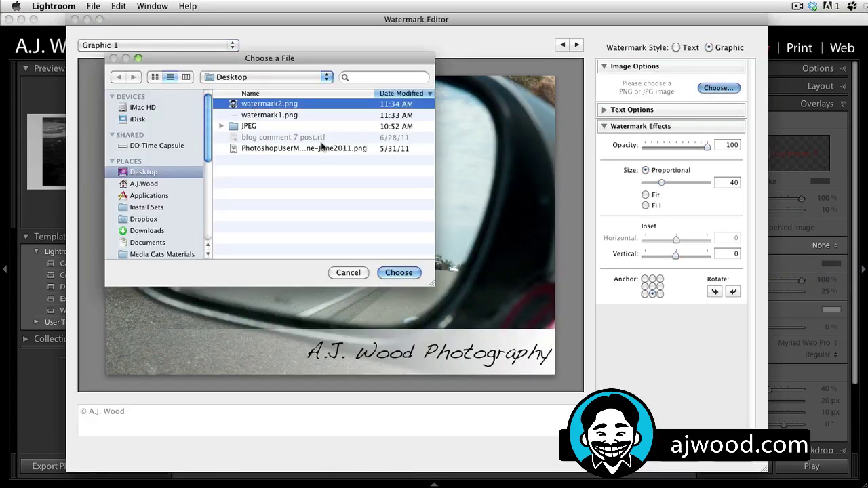
{"action": "left_click", "coordinate": [398, 272]}
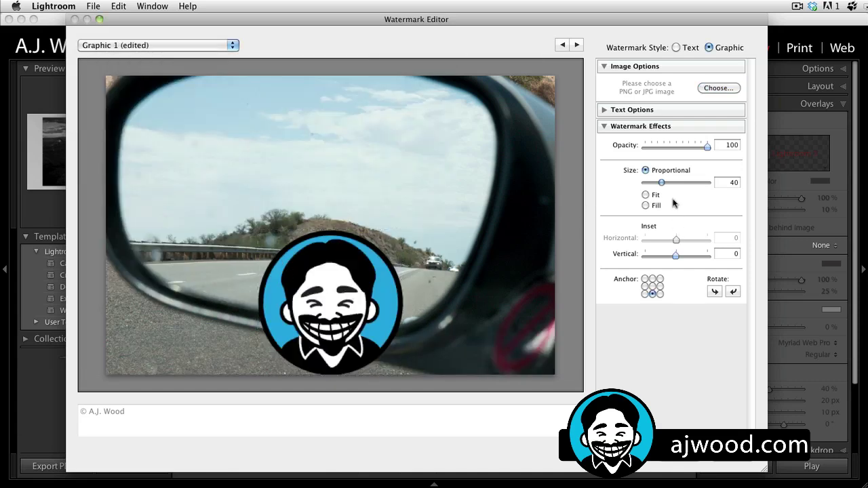
- Shrink the logo to size 28 and anchor it bottom-right with insets of 2
{"action": "left_click_drag", "start_coordinate": [662, 188], "coordinate": [657, 188]}
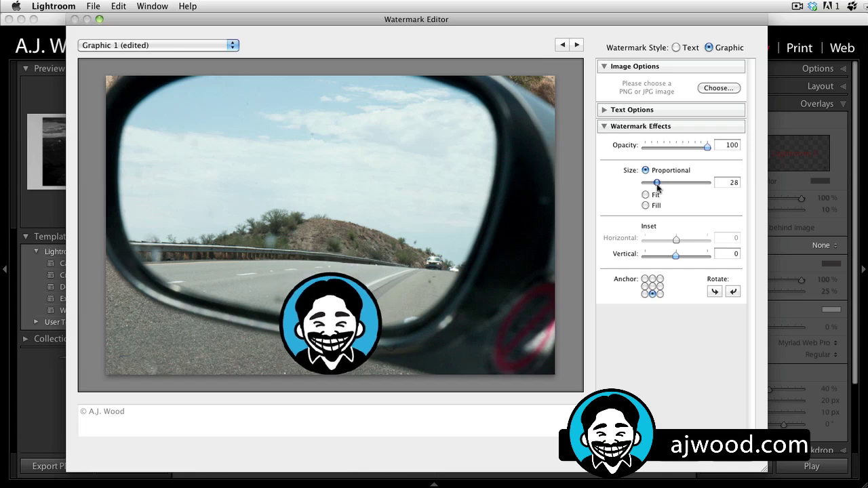
{"action": "left_click", "coordinate": [659, 294]}
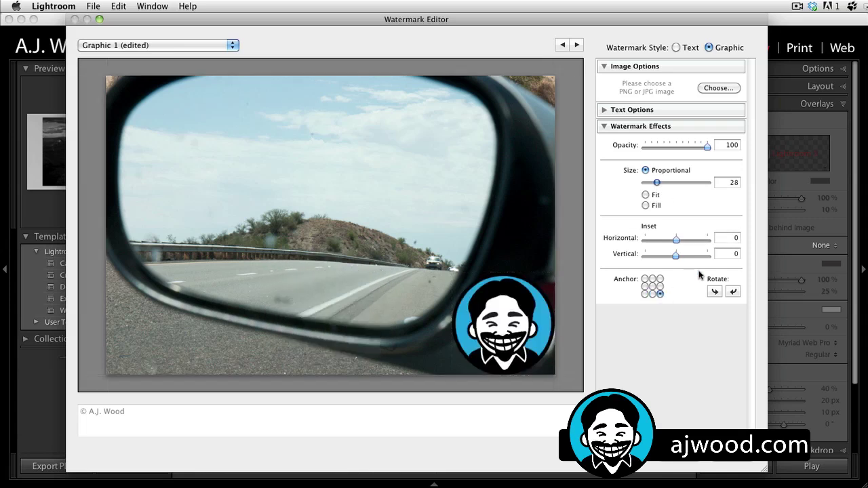
{"action": "left_click_drag", "start_coordinate": [674, 258], "coordinate": [682, 244]}
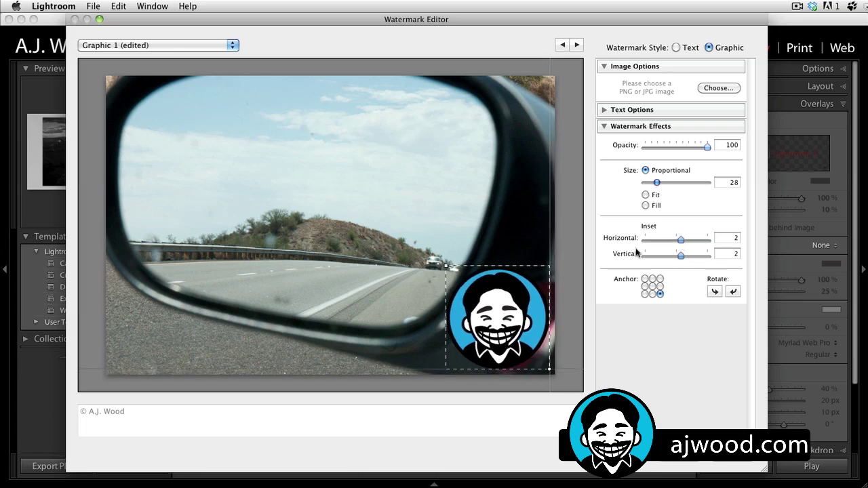
- Save the logo watermark settings as a new preset named 'Graphic 2' and close the editor
{"action": "left_click", "coordinate": [232, 46]}
{"action": "left_click", "coordinate": [192, 124]}
{"action": "type", "text": "Gr"}
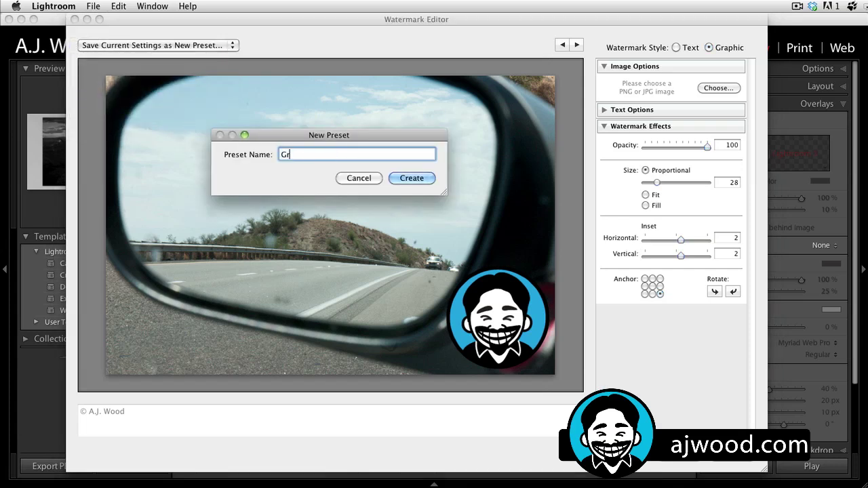
{"action": "type", "text": "aphic 2"}
{"action": "left_click", "coordinate": [400, 178]}
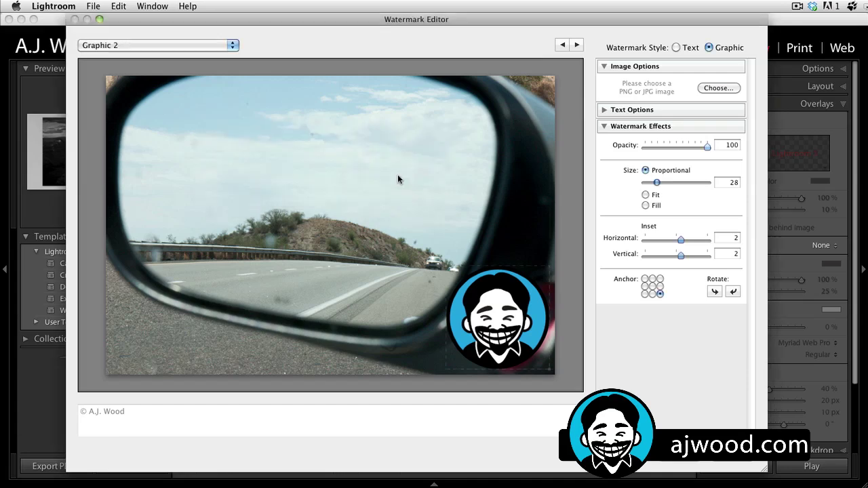
{"action": "left_click", "coordinate": [727, 464]}
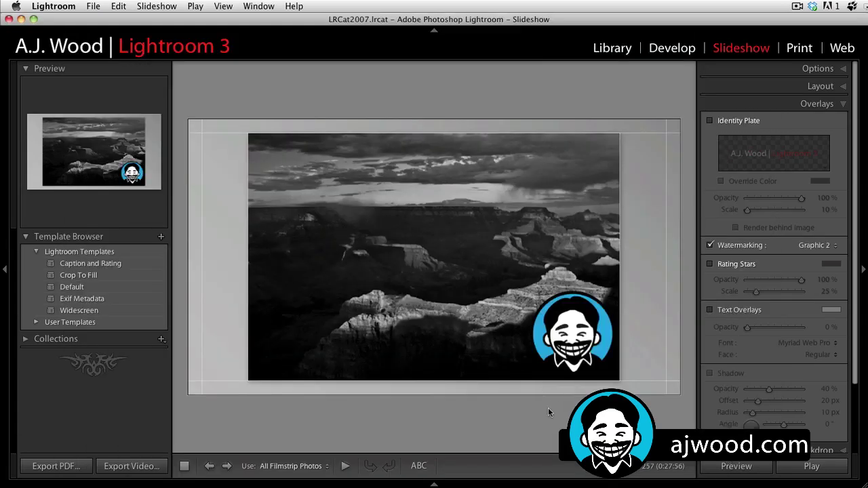